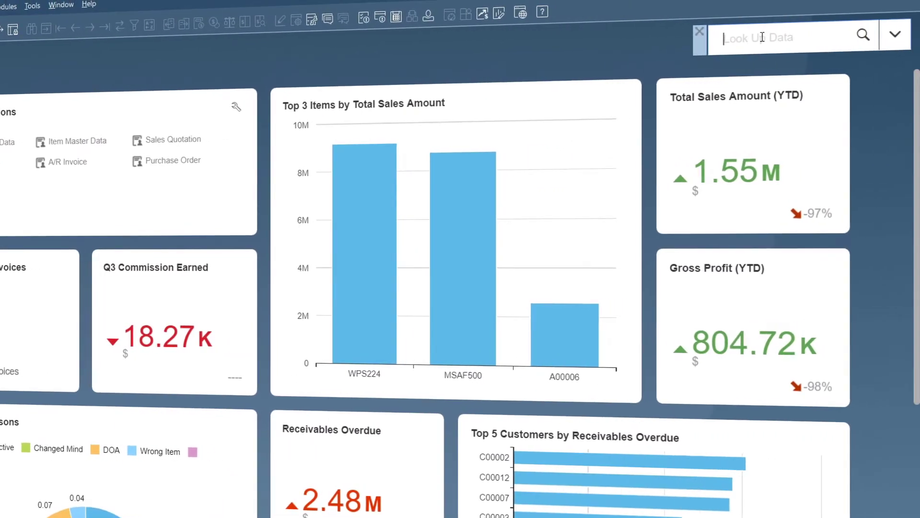
{"action": "type", "text": "AB"}
{"action": "type", "text": "C"}
Run the enterprise search for 'ABC' across all data.
{"action": "key", "text": "Return"}
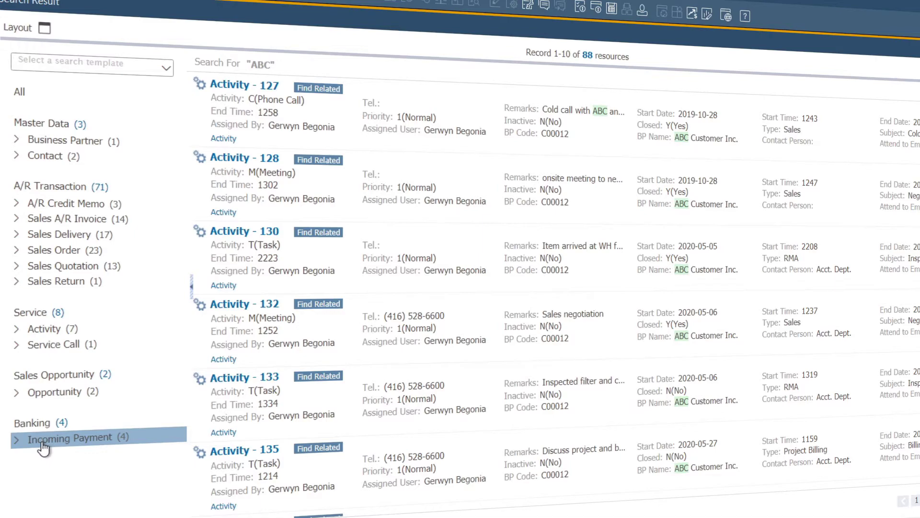
Filter the ABC results to Sales A/R Invoices and open invoice 405 from page 2.
{"action": "left_click", "coordinate": [80, 225]}
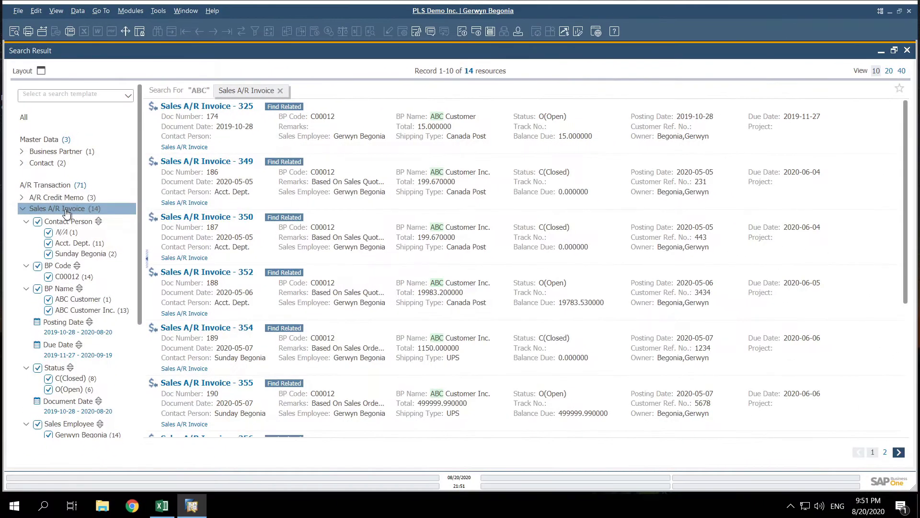
{"action": "left_click", "coordinate": [899, 451]}
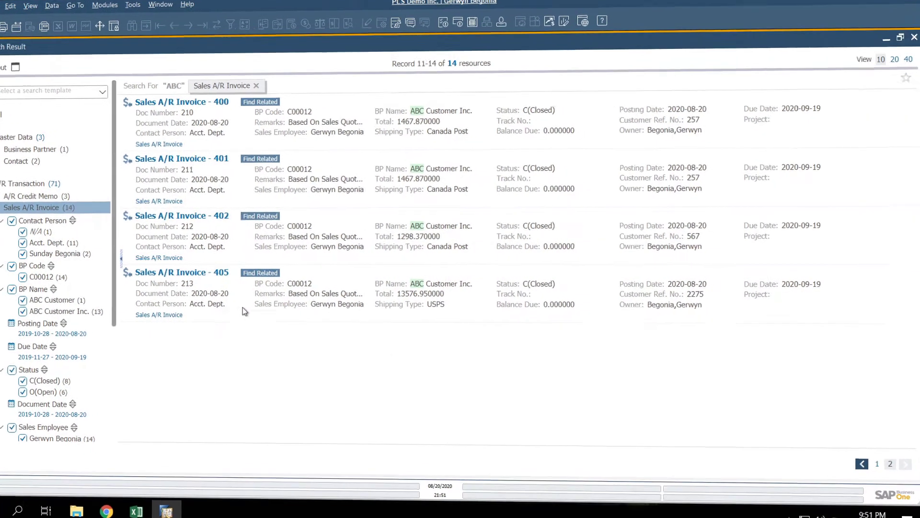
{"action": "mouse_move", "coordinate": [415, 330]}
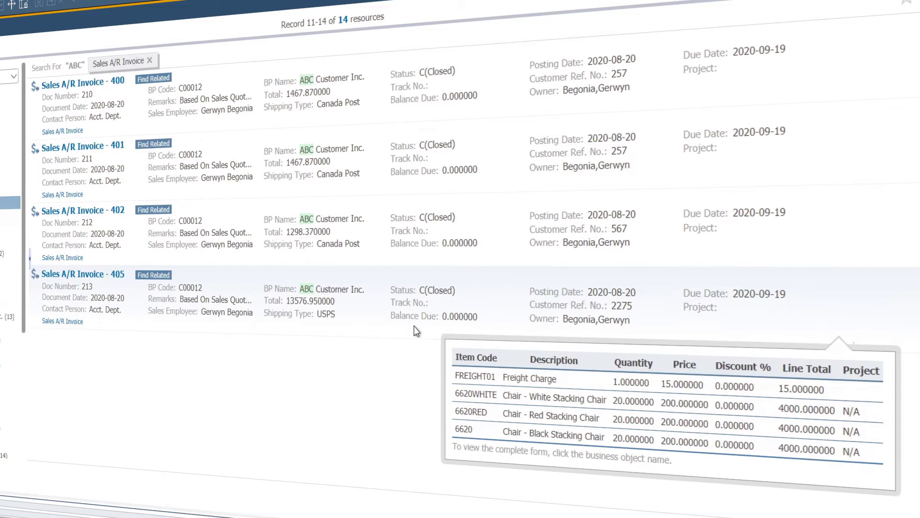
{"action": "left_click", "coordinate": [112, 274]}
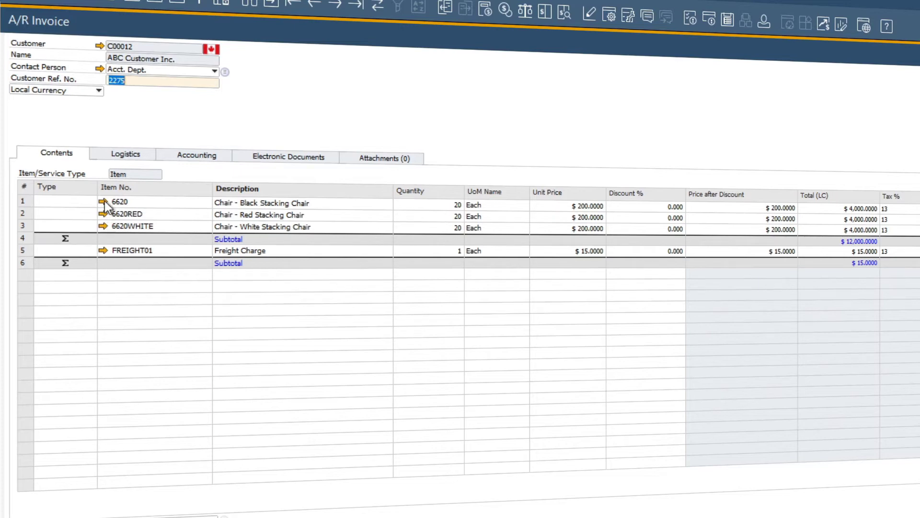
Open the master data record for invoice customer C00012, ABC Customer Inc.
{"action": "left_click", "coordinate": [101, 46]}
{"action": "left_click", "coordinate": [154, 88]}
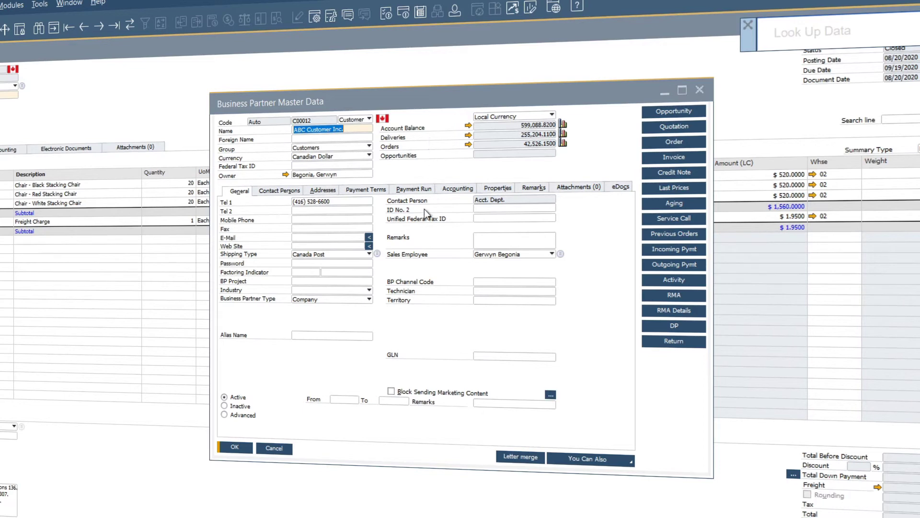
Show C00012's account balance of 599,088.82 with its A/R invoice transactions.
{"action": "left_click", "coordinate": [468, 127]}
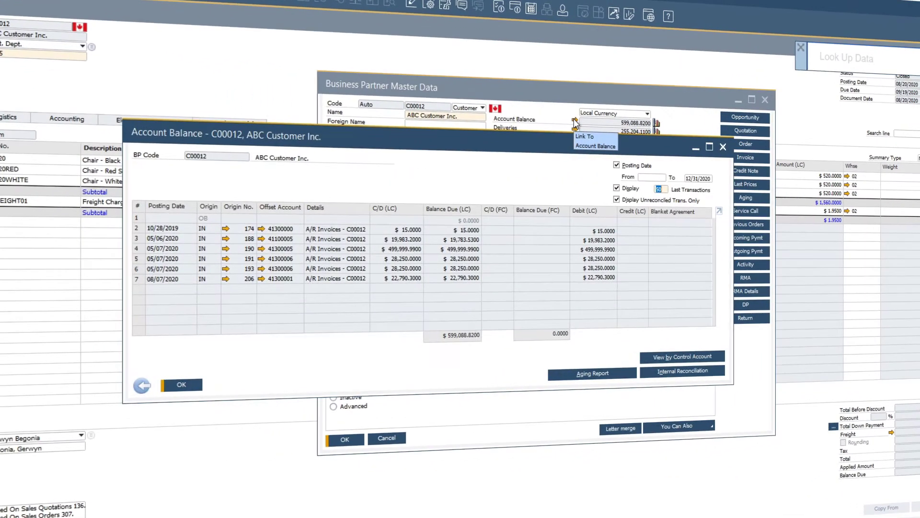